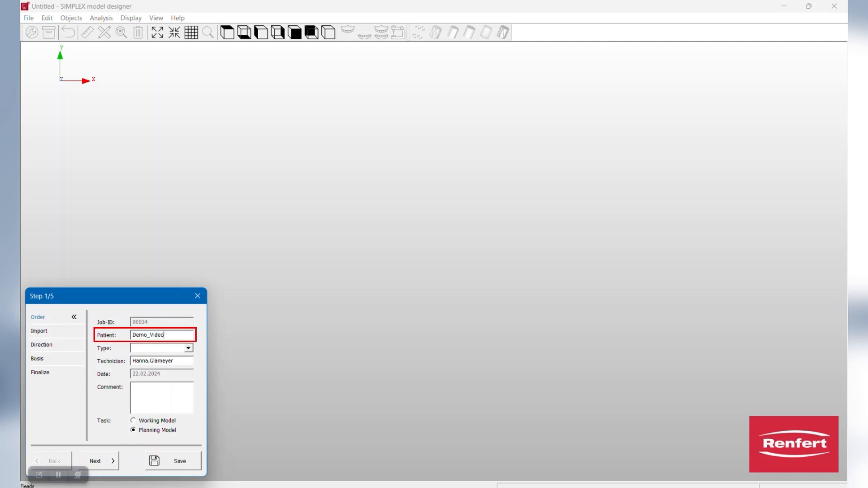
# Add the comment "Text if you like - not needed" to the planning model order and proceed to the scan import
pyautogui.click(151, 387)
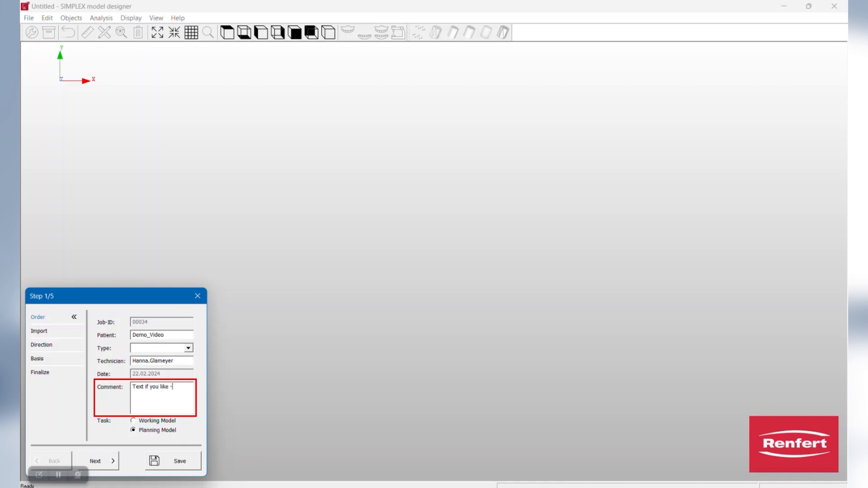
pyautogui.write('Text if you like - not needed')
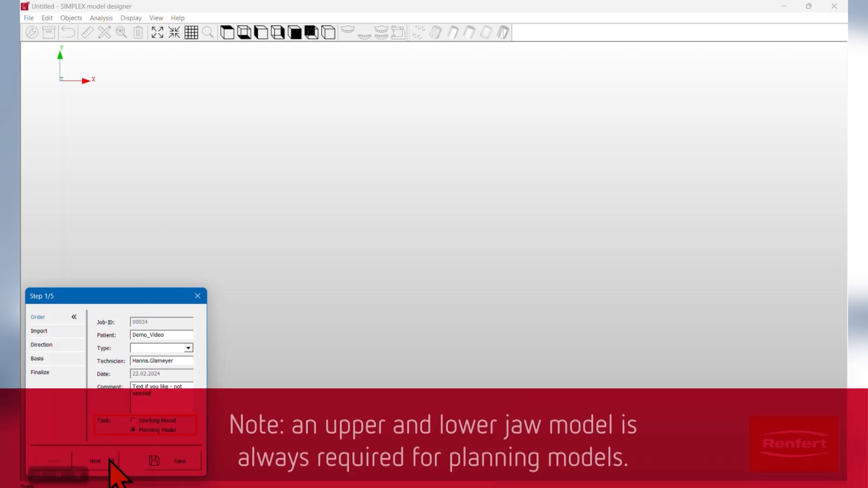
pyautogui.click(97, 461)
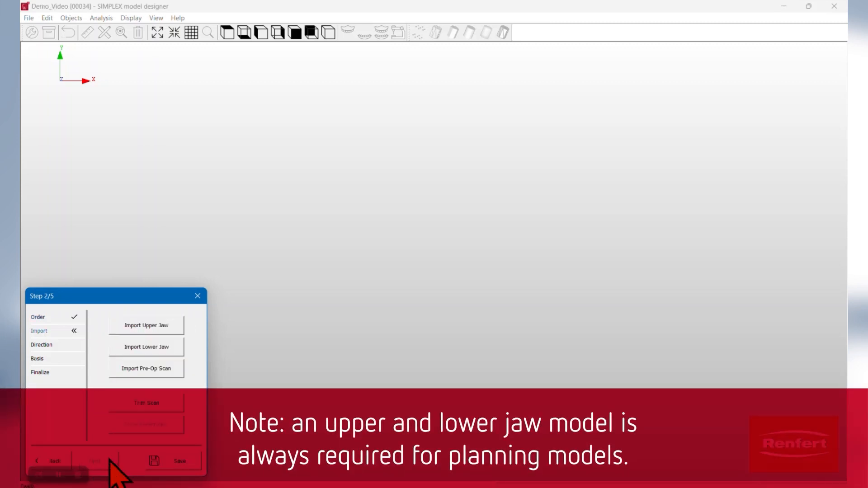
# Import the UpperJawScan file from the RR folder as the upper jaw
pyautogui.click(176, 329)
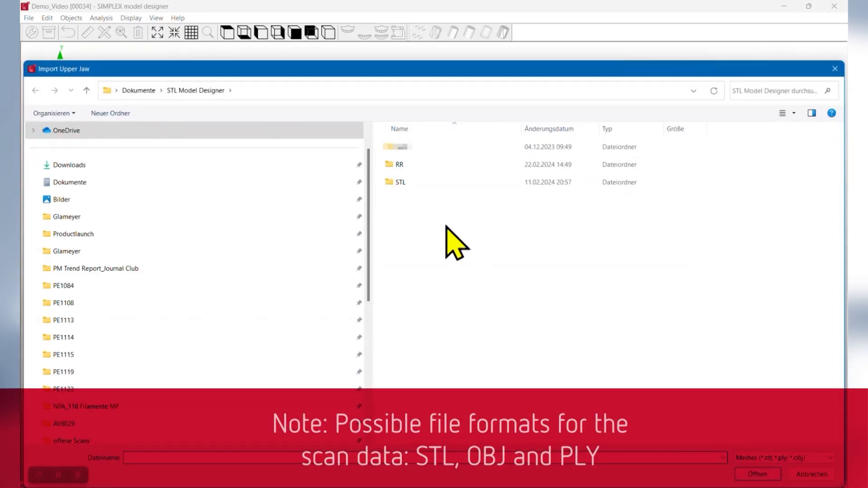
pyautogui.doubleClick(445, 164)
pyautogui.click(451, 168)
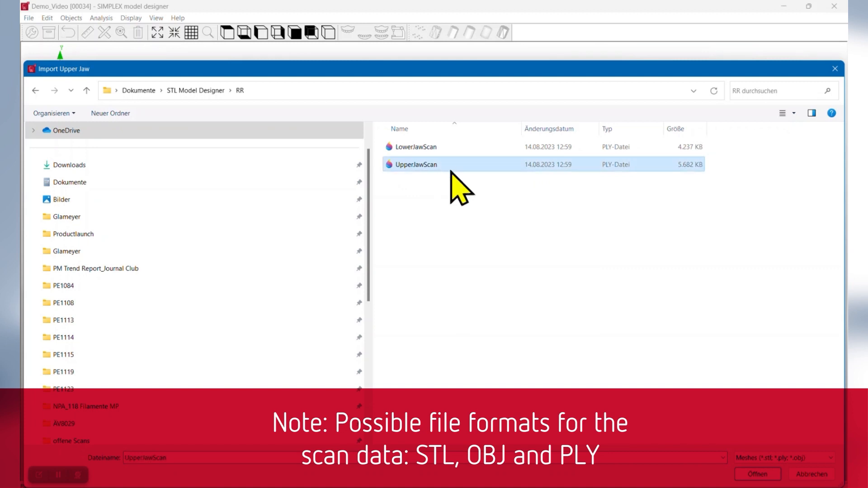
pyautogui.click(772, 473)
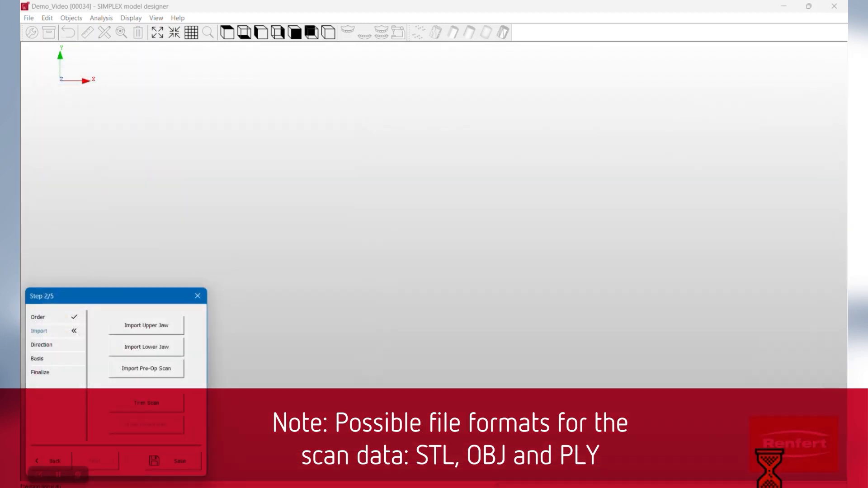
# Import the LowerJawScan file from the RR folder as the lower jaw
pyautogui.click(166, 351)
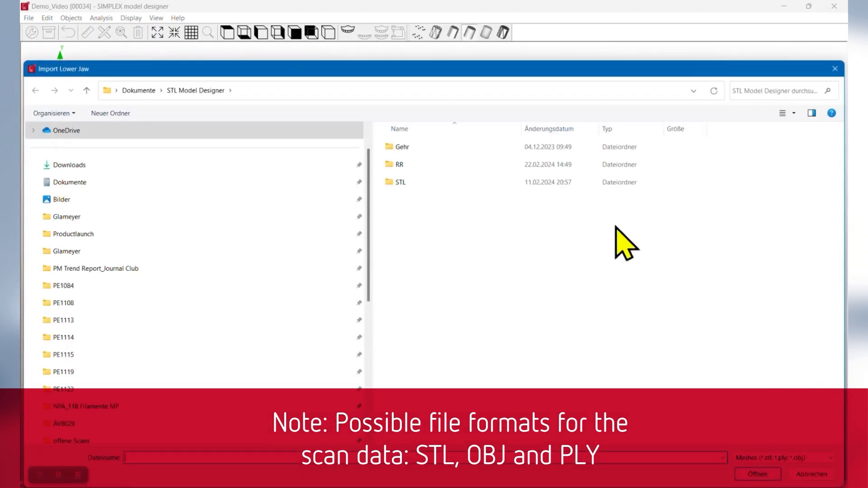
pyautogui.doubleClick(466, 170)
pyautogui.click(452, 148)
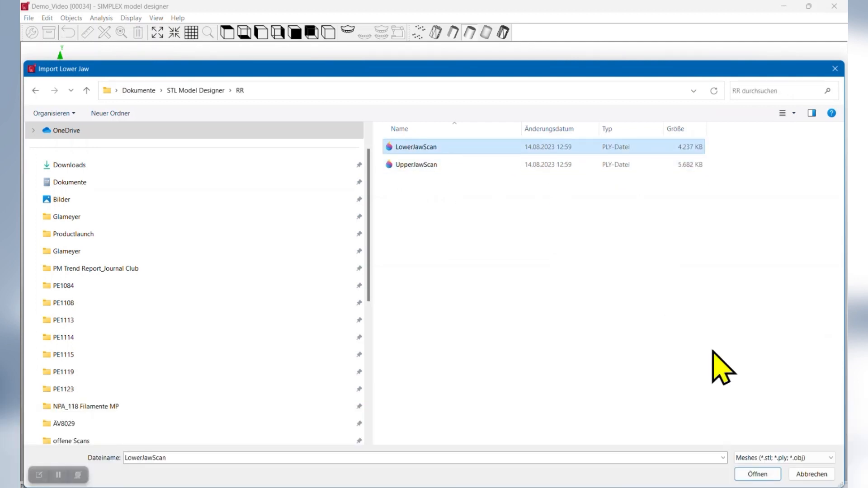
pyautogui.click(772, 479)
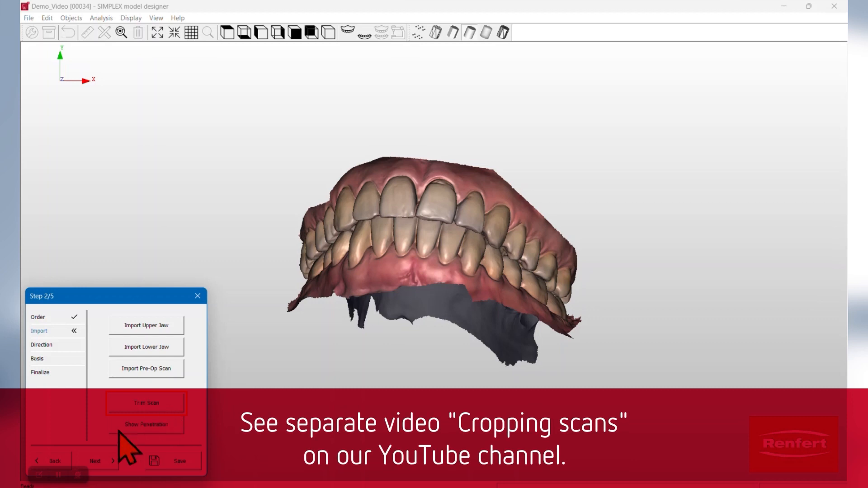
# Define the occlusal plane on the upper jaw with one point between the central incisors' edges and one molar cusp on each side
pyautogui.click(103, 465)
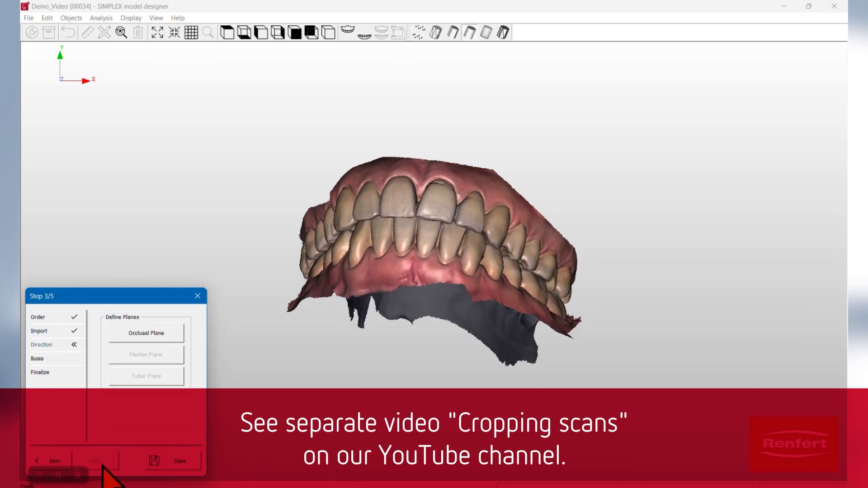
pyautogui.click(156, 333)
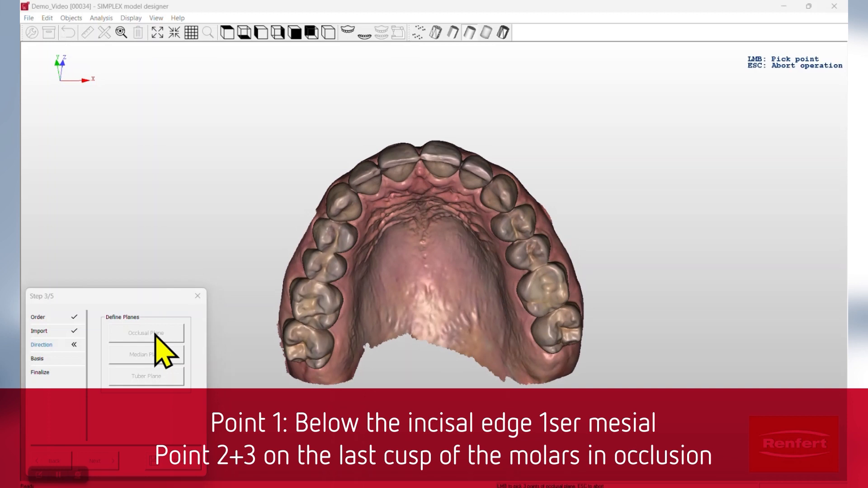
pyautogui.click(416, 160)
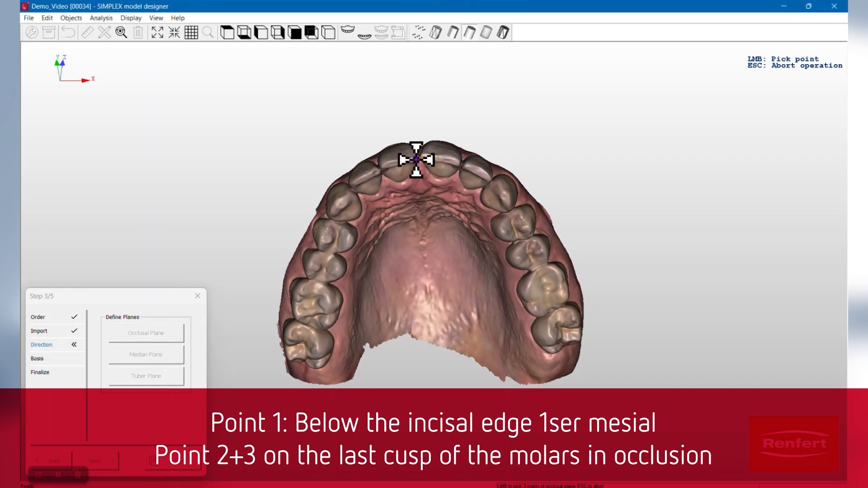
pyautogui.click(528, 294)
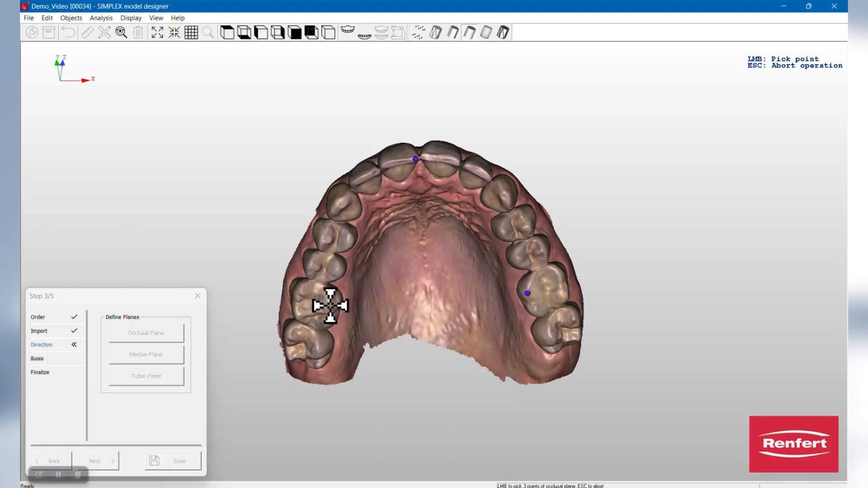
pyautogui.click(330, 305)
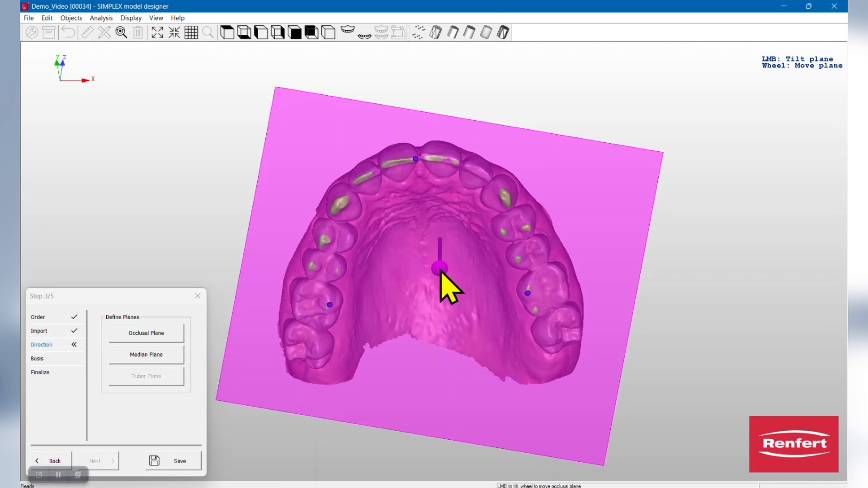
# Define the median plane through the incisive papilla and a point on the palatal raphe
pyautogui.click(150, 357)
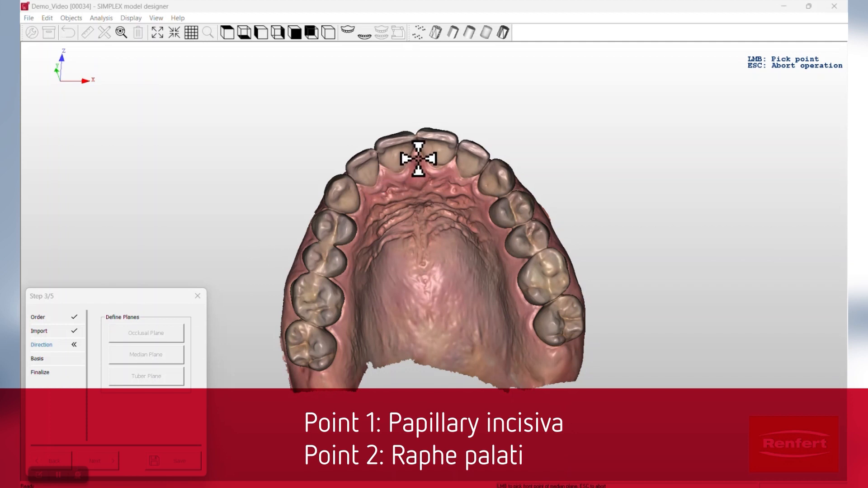
pyautogui.click(418, 158)
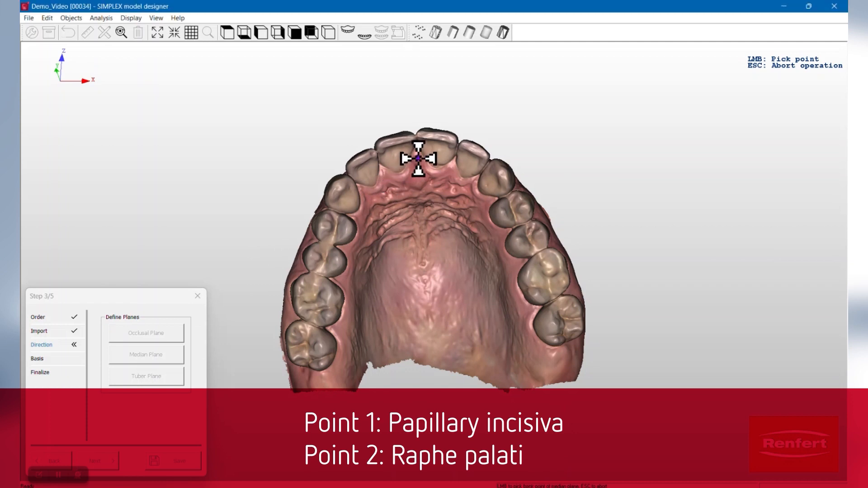
pyautogui.click(423, 251)
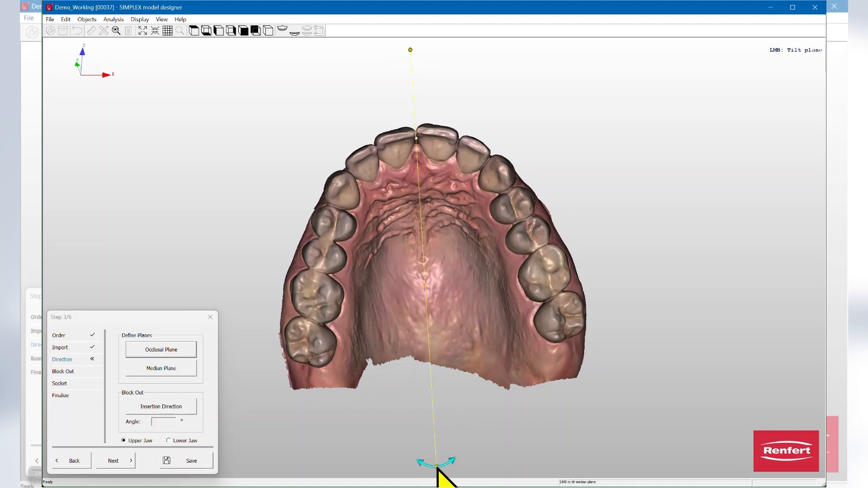
pyautogui.click(115, 460)
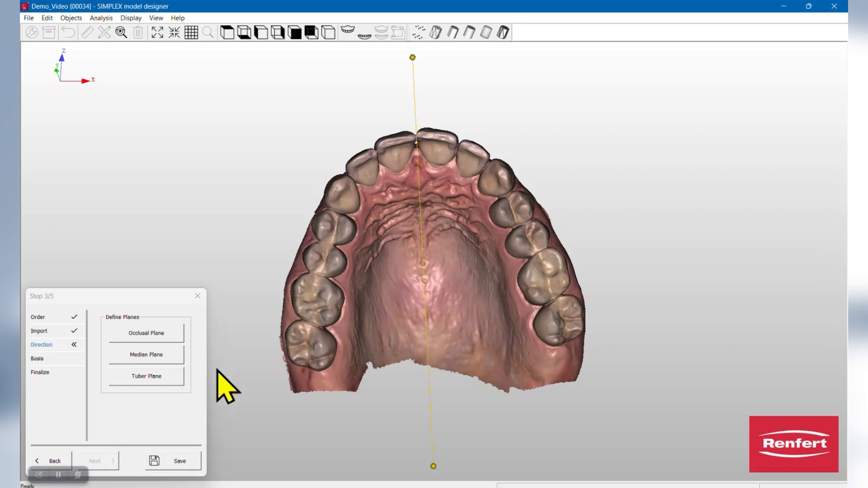
# Place the tuber plane just behind the last molars, accept it and proceed to the base design
pyautogui.click(162, 379)
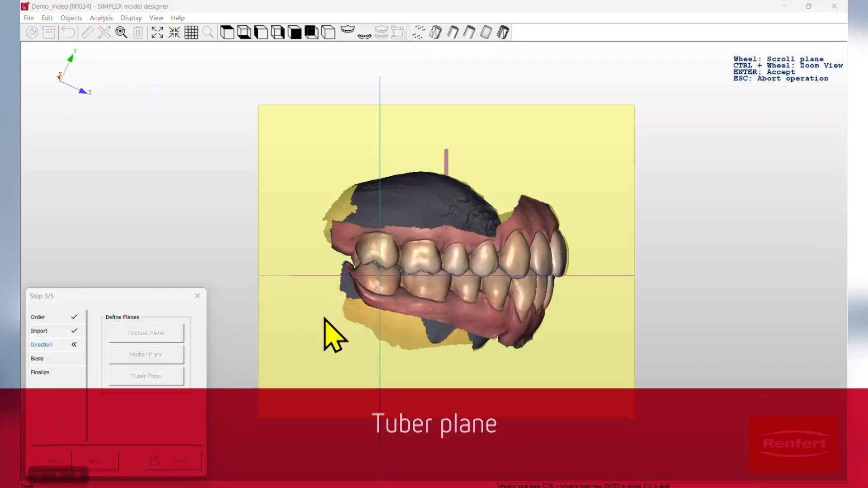
pyautogui.scroll(-5, 332, 325)
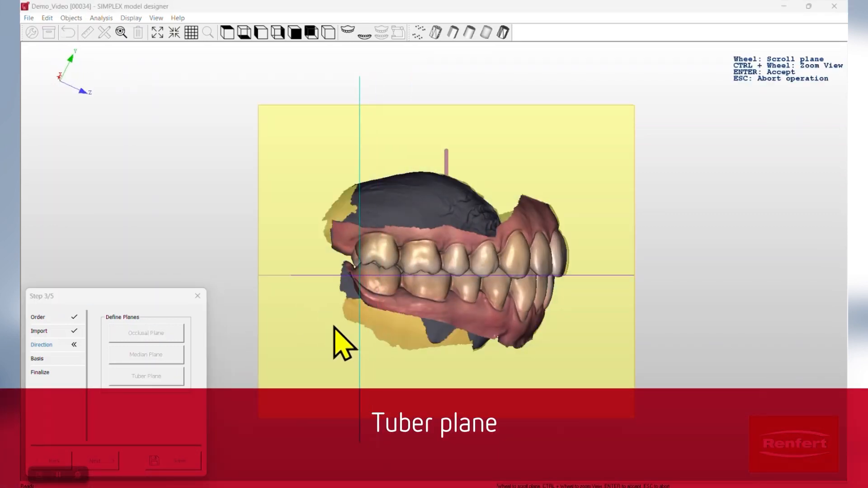
pyautogui.scroll(-3, 334, 326)
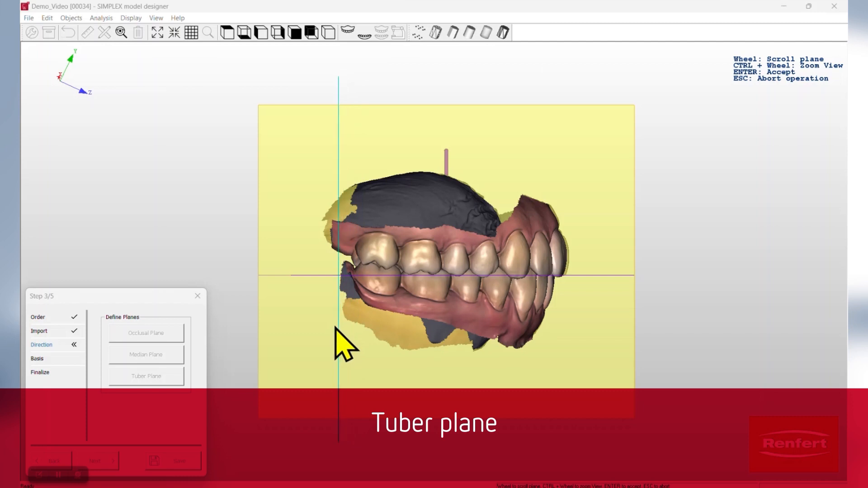
pyautogui.scroll(-1, 336, 329)
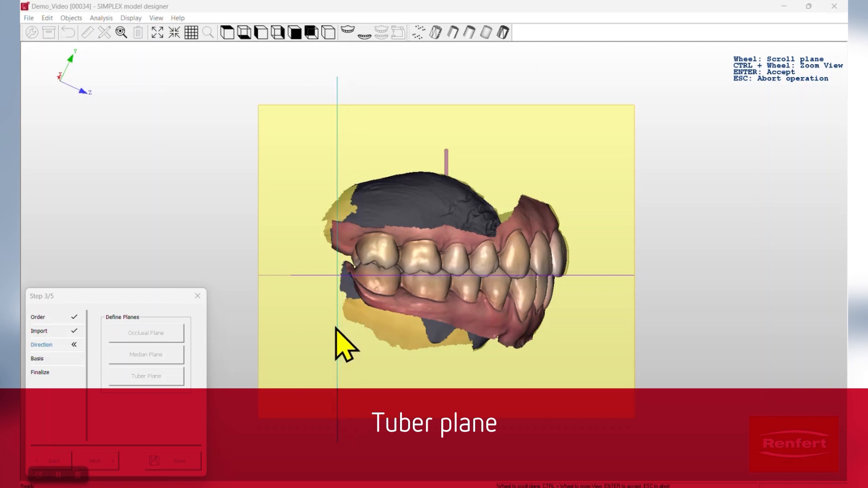
pyautogui.press('Return')
pyautogui.click(103, 461)
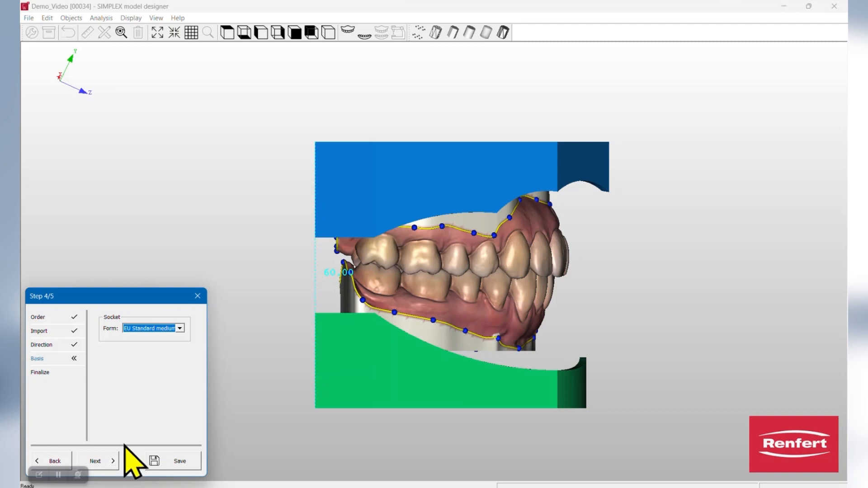
# Try the EU Standard small socket form and inspect the bases from the other side
pyautogui.click(180, 328)
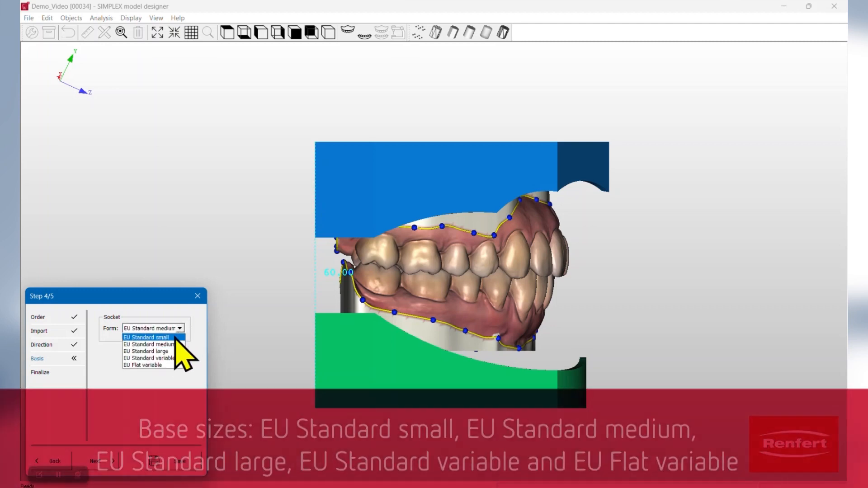
pyautogui.click(180, 337)
pyautogui.moveTo(248, 372); pyautogui.dragTo(693, 448)
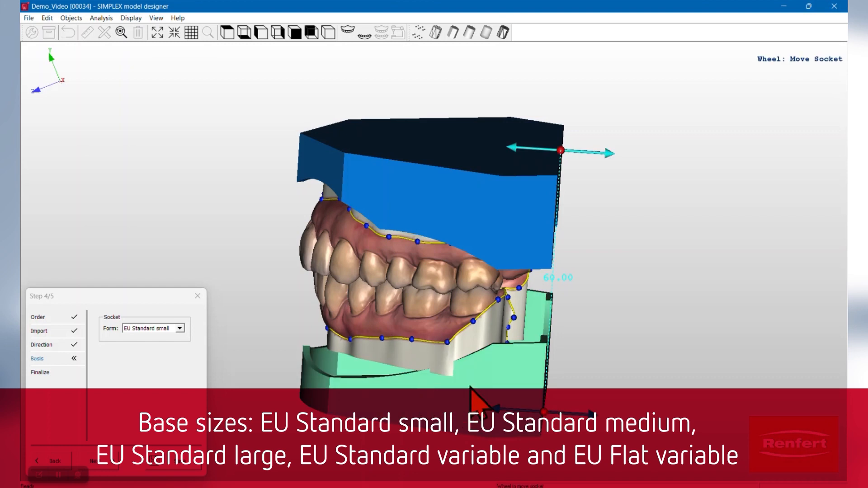
# Set the socket form to EU Standard medium and move the lower socket up toward the teeth to reduce the overall model height
pyautogui.click(180, 328)
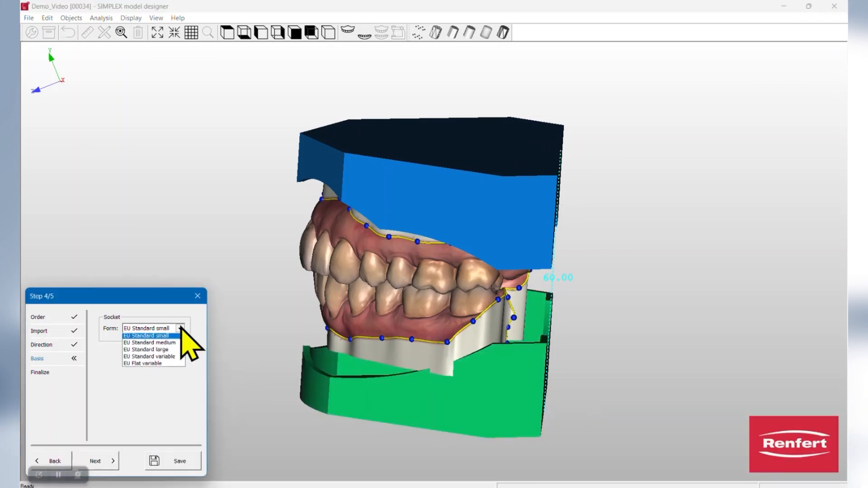
pyautogui.click(171, 345)
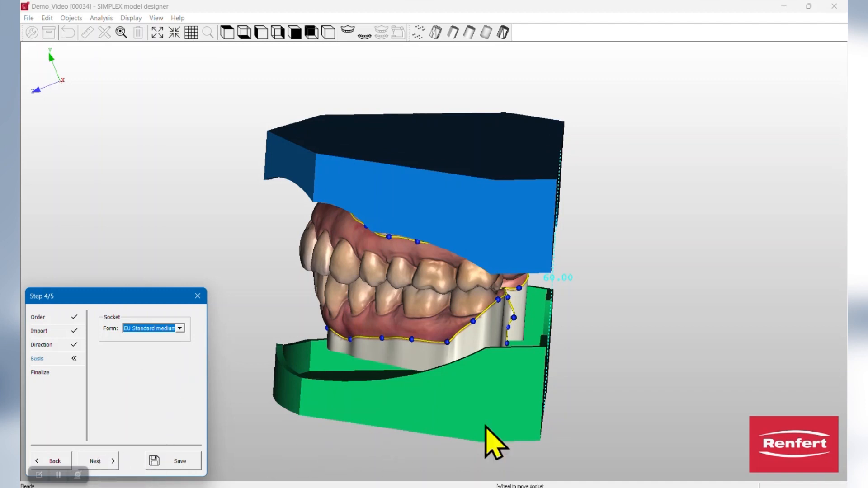
pyautogui.scroll(-8, 546, 414)
pyautogui.scroll(-8, 545, 412)
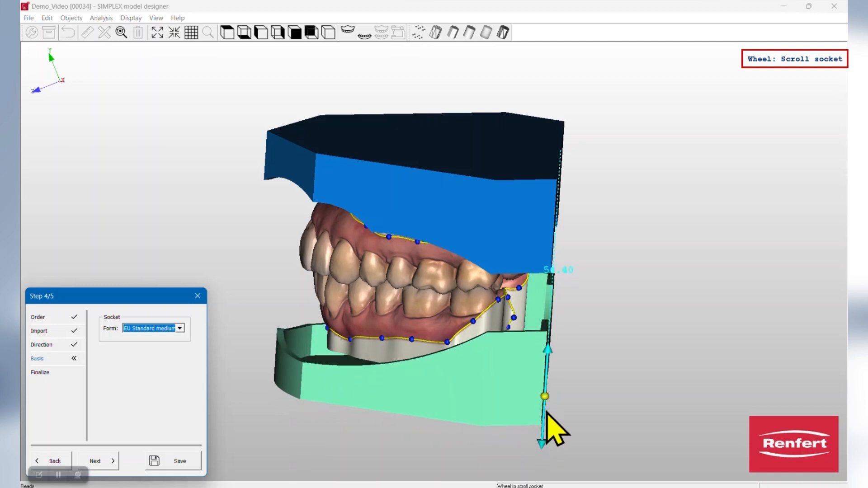
pyautogui.scroll(-2, 555, 430)
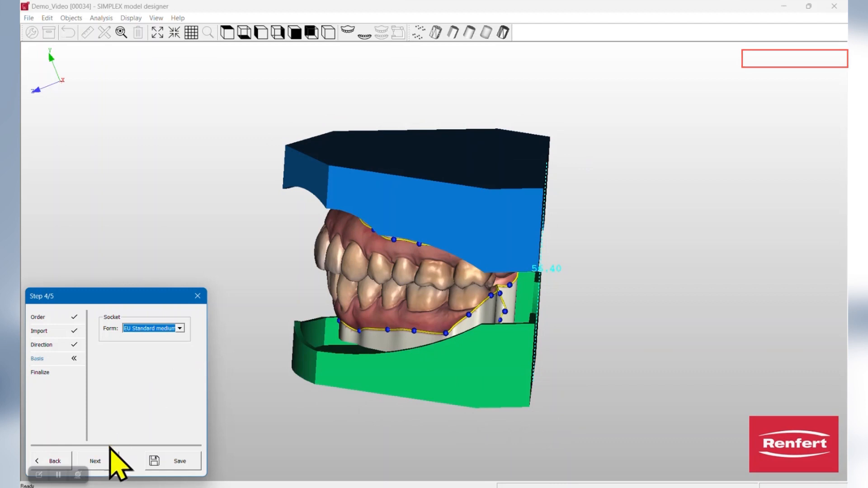
# Generate the models with their bases and engrave the label "Demo" into the rear face of the upper jaw's base
pyautogui.click(94, 461)
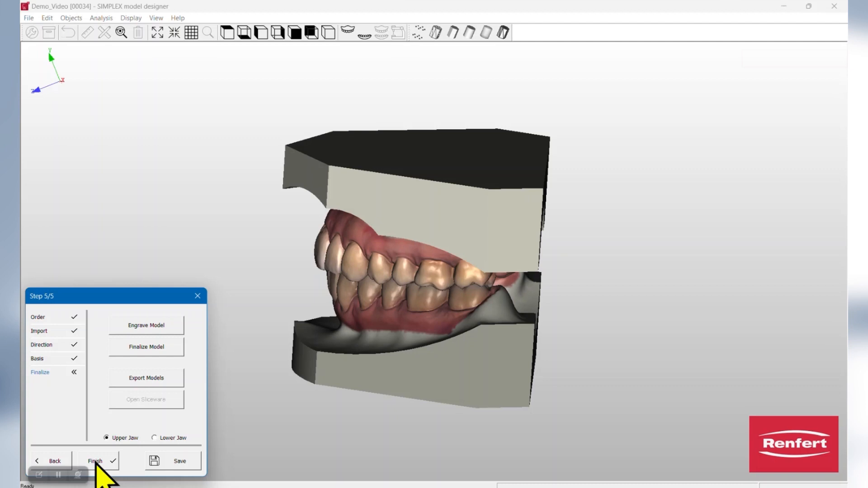
pyautogui.click(172, 326)
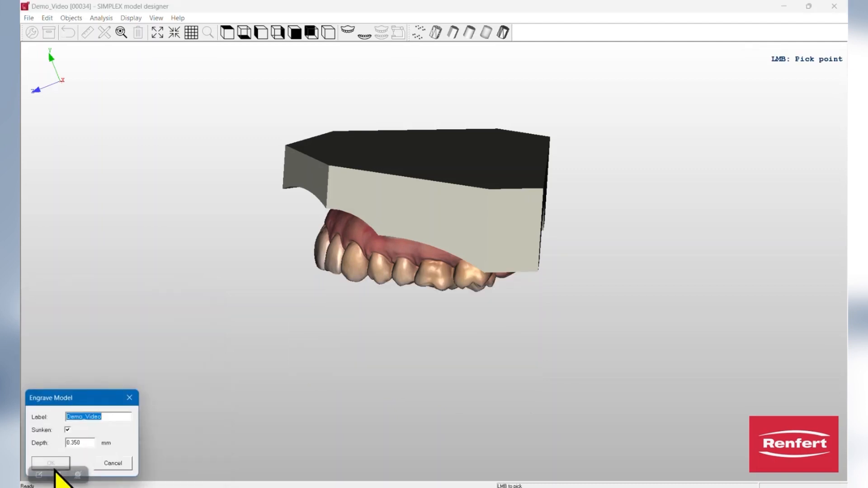
pyautogui.click(109, 417)
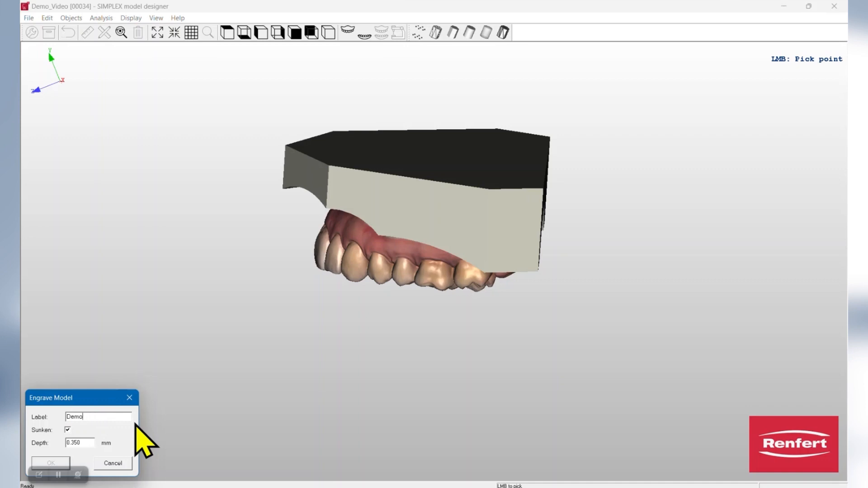
pyautogui.moveTo(515, 226); pyautogui.dragTo(354, 217, button='right')
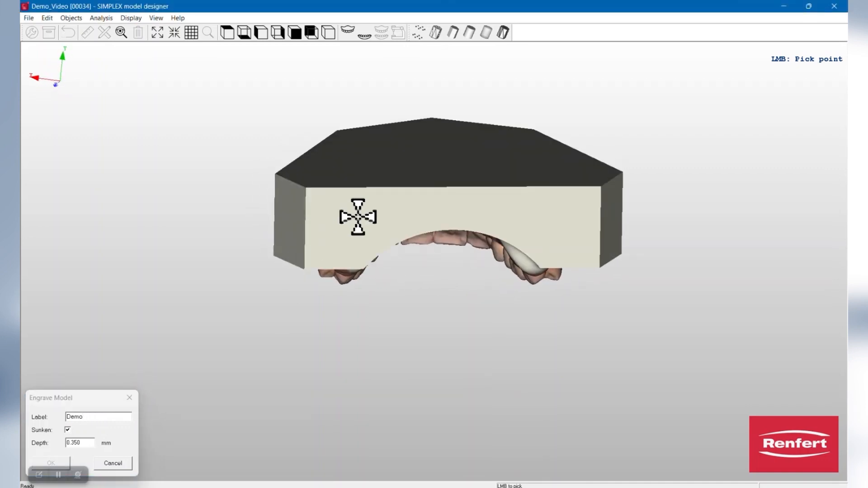
pyautogui.click(431, 202)
pyautogui.scroll(5, 455, 213)
pyautogui.click(362, 216)
pyautogui.moveTo(361, 216)
pyautogui.mouseDown()
pyautogui.moveTo(320, 218)
pyautogui.moveTo(357, 208)
pyautogui.moveTo(355, 220)
pyautogui.mouseUp()
pyautogui.click(59, 462)
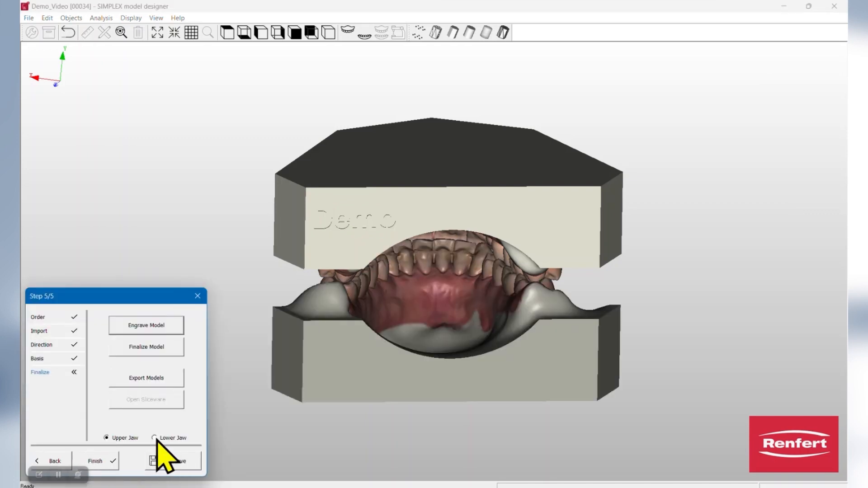
# Add the label "Demo" to the rear face of the lower jaw's base, enlarged and raised instead of sunken
pyautogui.click(156, 438)
pyautogui.click(155, 325)
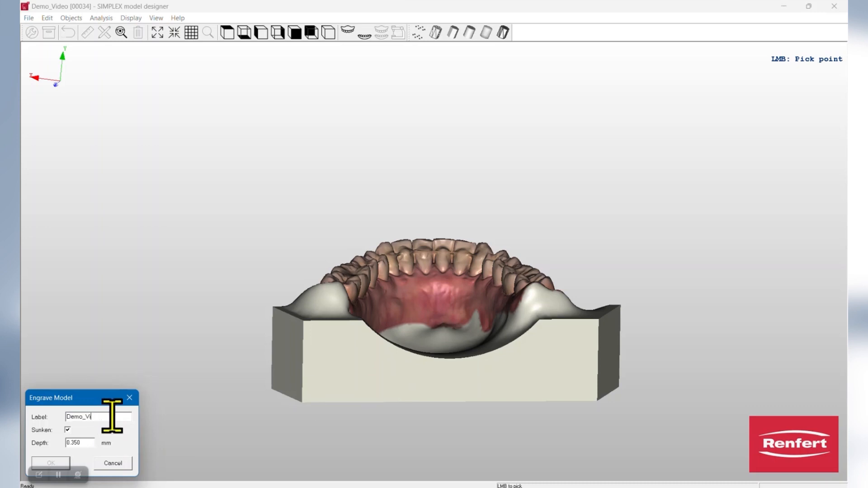
pyautogui.click(339, 367)
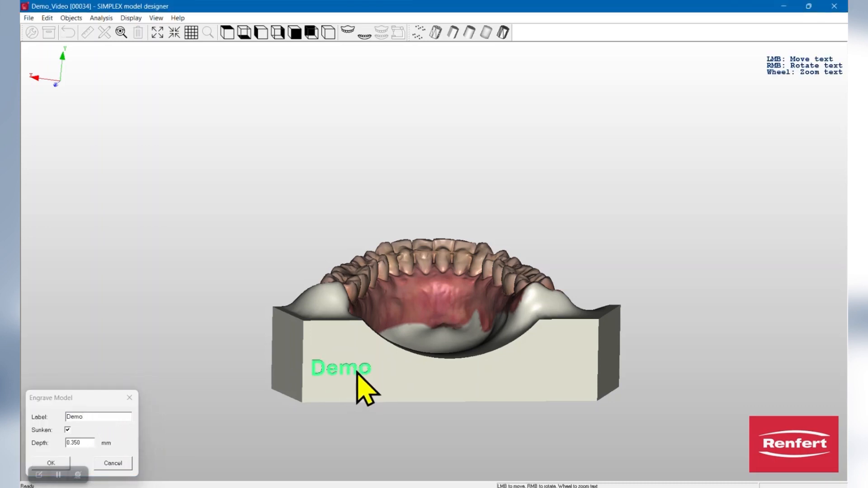
pyautogui.scroll(3, 357, 374)
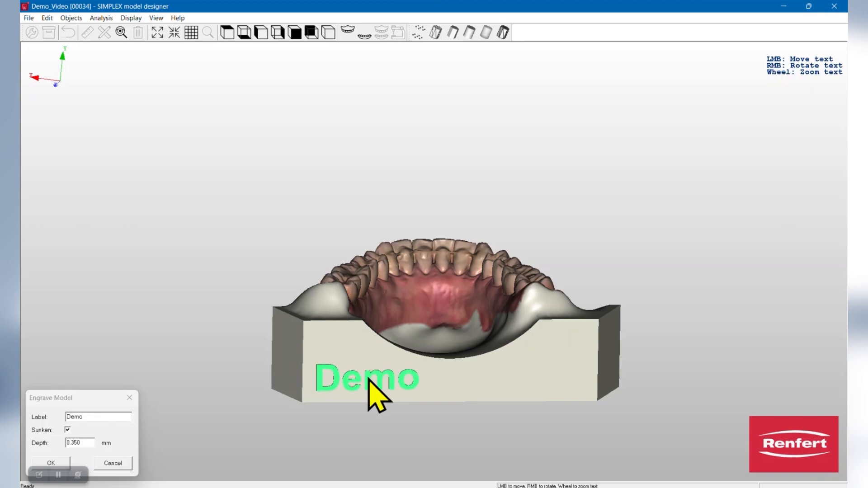
pyautogui.click(68, 430)
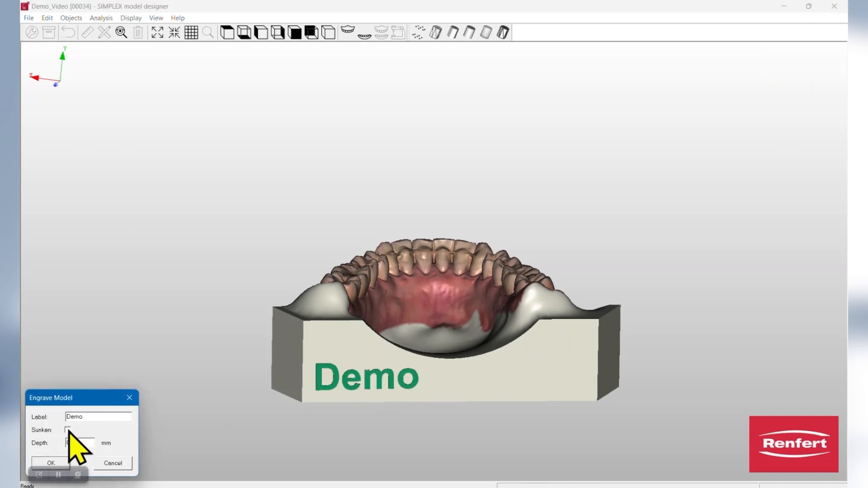
pyautogui.click(53, 462)
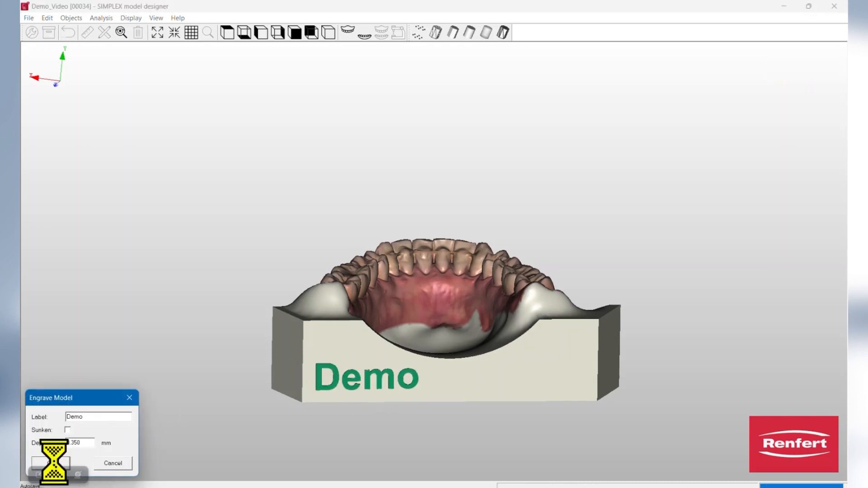
# Export the upper and lower jaw models as STL files to the RR folder under their suggested names and finish the order
pyautogui.moveTo(300, 416); pyautogui.dragTo(461, 424)
pyautogui.click(163, 382)
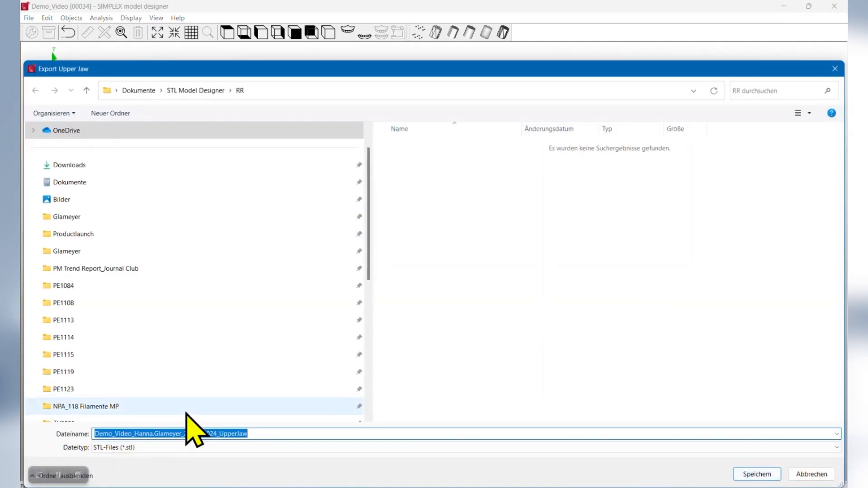
pyautogui.click(757, 475)
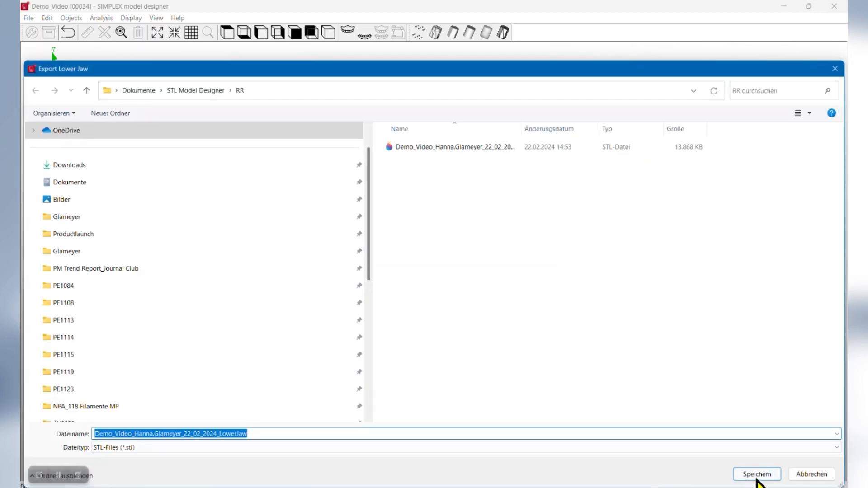
pyautogui.click(756, 475)
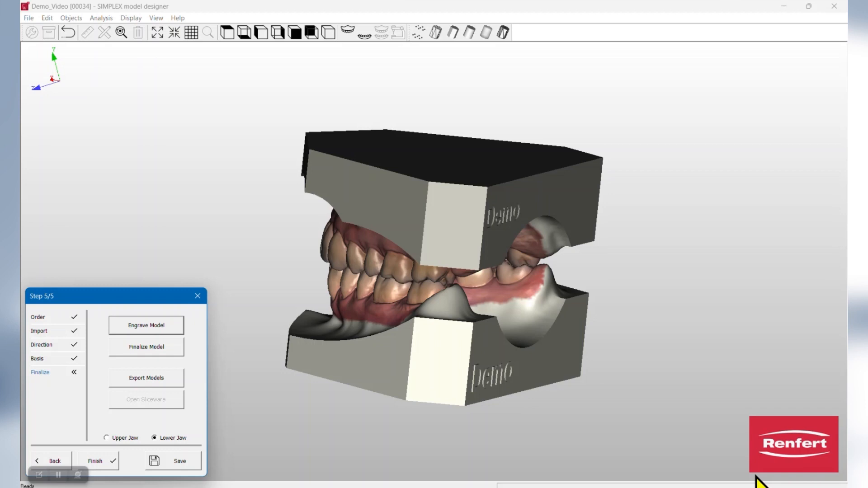
pyautogui.click(97, 462)
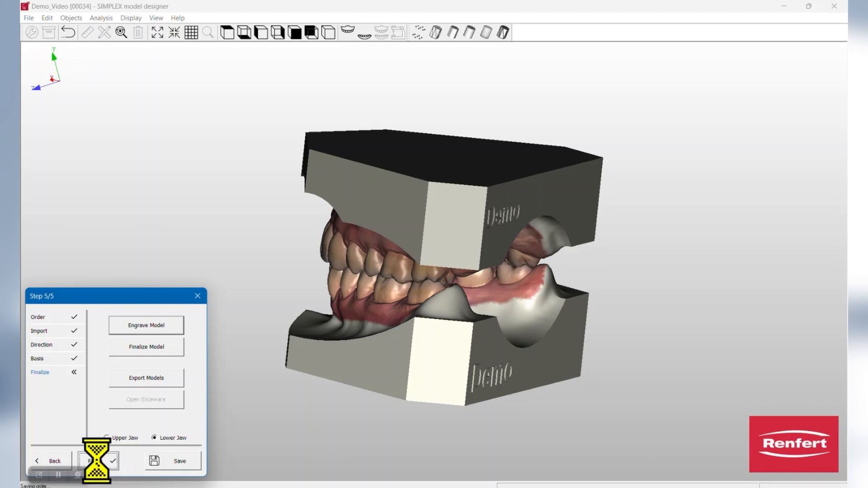